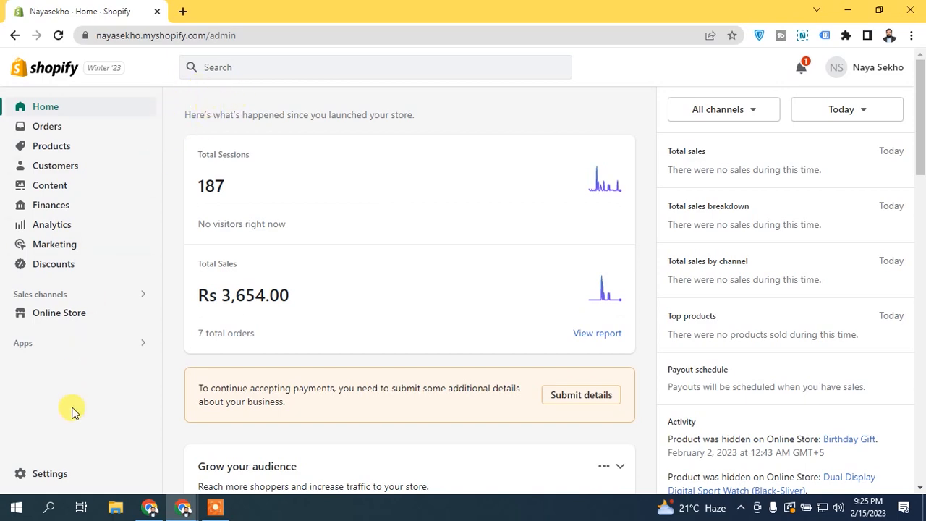
Open the form for connecting an existing domain in the store's domain settings and make its domain field ready for entry.
{"action": "left_click", "coordinate": [49, 475]}
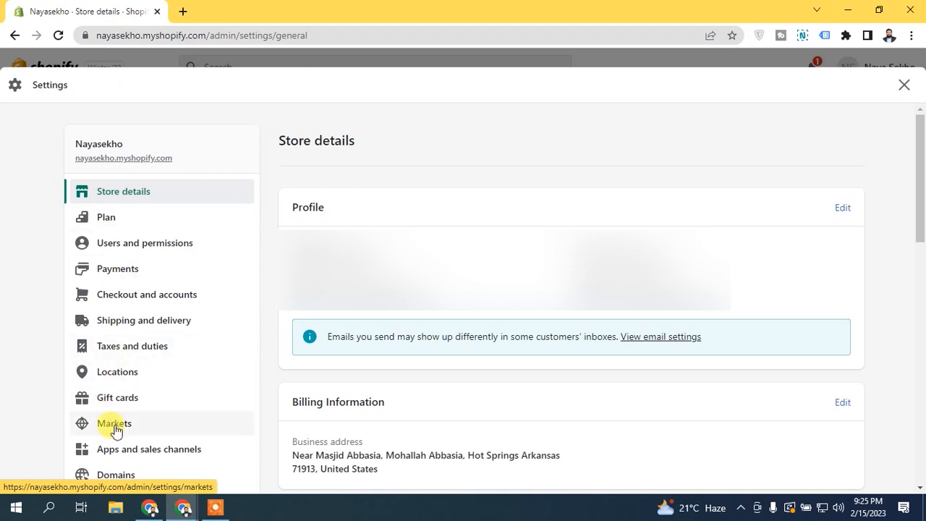
{"action": "left_click", "coordinate": [119, 474]}
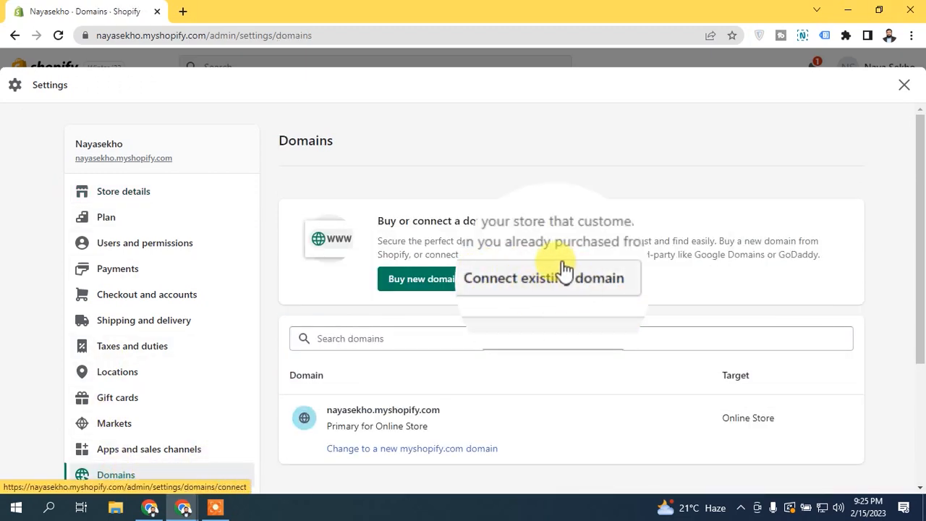
{"action": "left_click", "coordinate": [565, 286]}
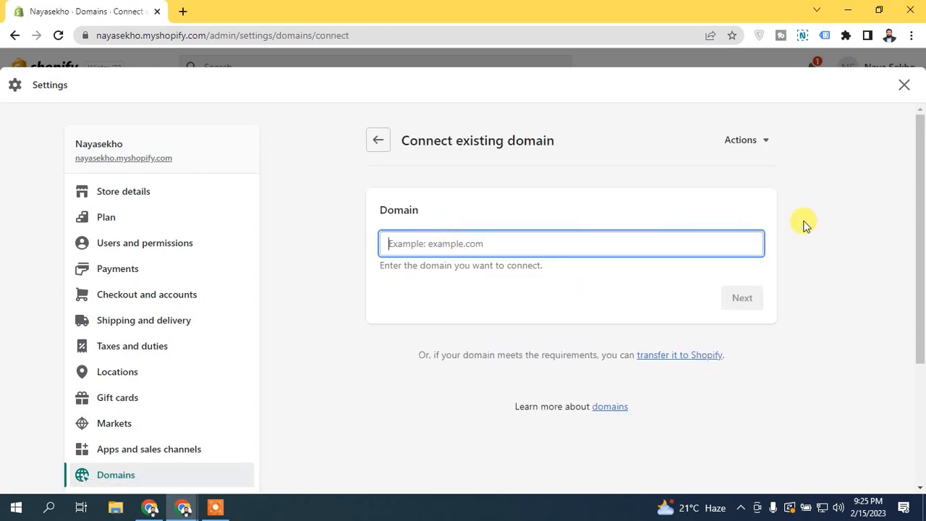
{"action": "left_click_drag", "start_coordinate": [918, 174], "coordinate": [918, 227]}
{"action": "left_click", "coordinate": [427, 174]}
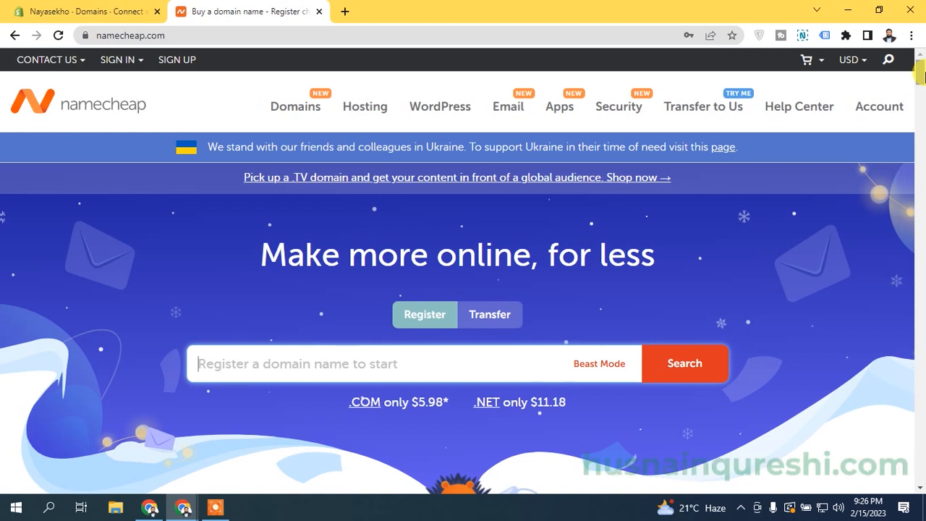
Check the .COM price on the Namecheap home page and search for the domain name nayaseekho.
{"action": "mouse_move", "coordinate": [920, 71]}
{"action": "left_mouse_down"}
{"action": "mouse_move", "coordinate": [920, 88]}
{"action": "mouse_move", "coordinate": [920, 66]}
{"action": "left_mouse_up"}
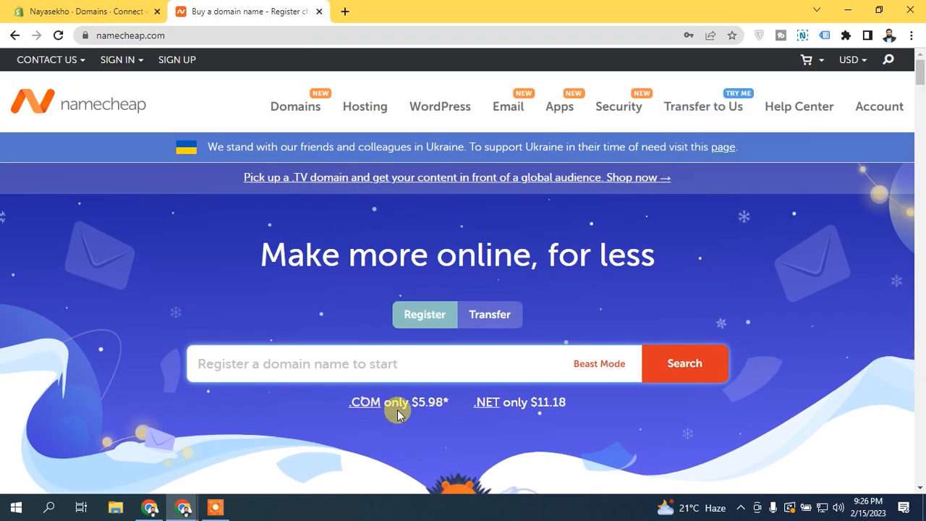
{"action": "left_click_drag", "start_coordinate": [411, 402], "coordinate": [441, 400]}
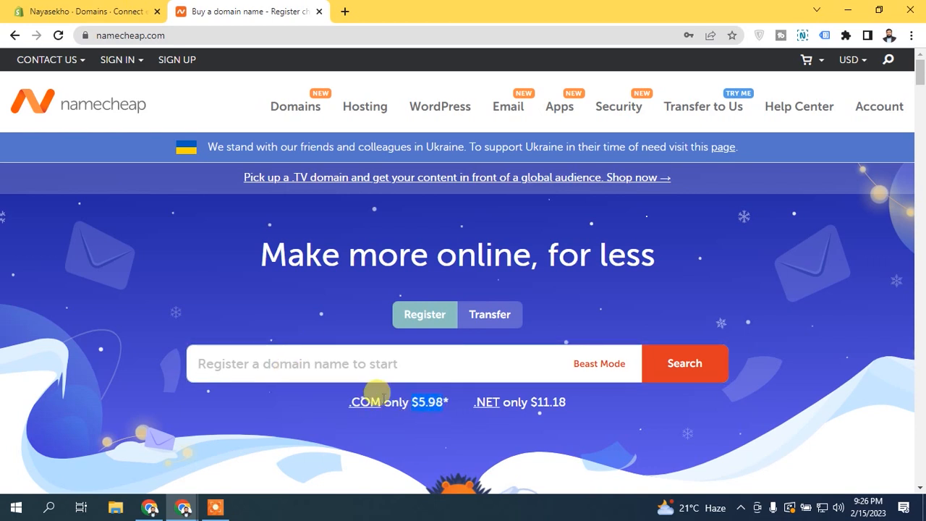
{"action": "left_click", "coordinate": [253, 364]}
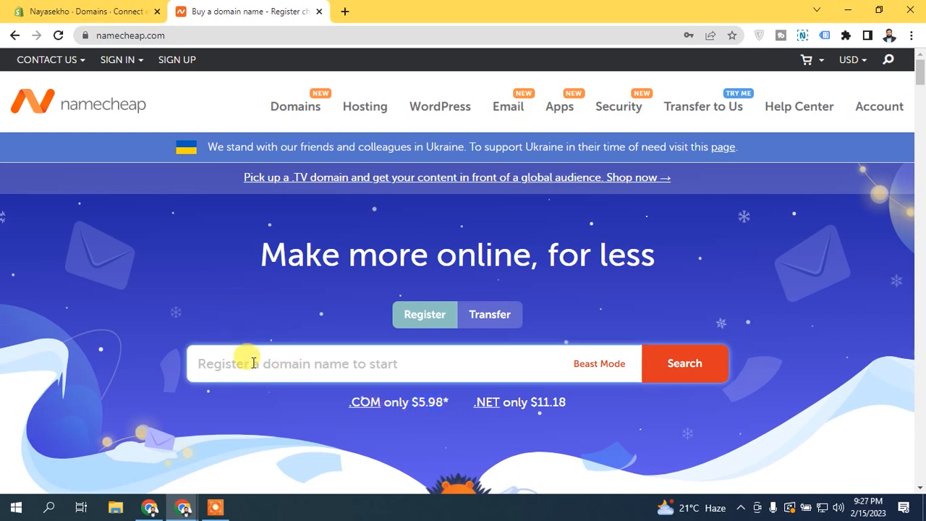
{"action": "type", "text": "nayaseekho"}
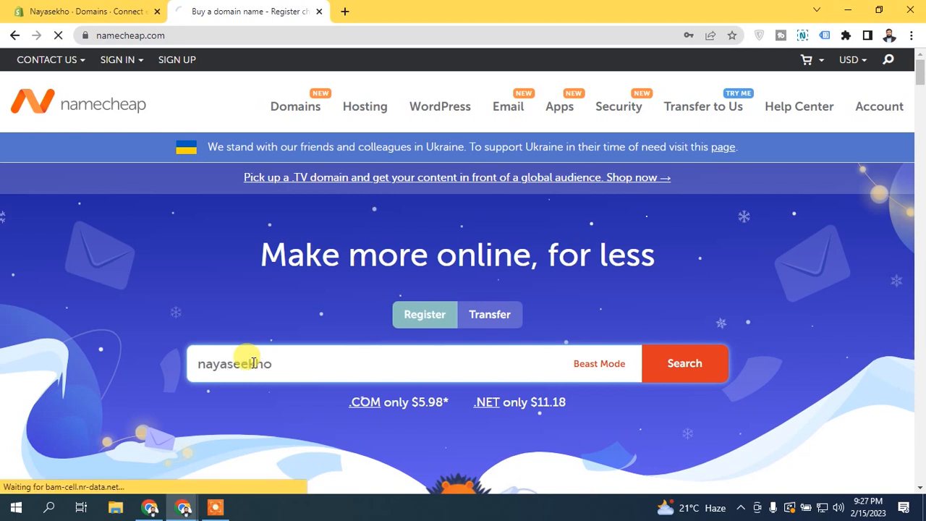
{"action": "key", "text": "Return"}
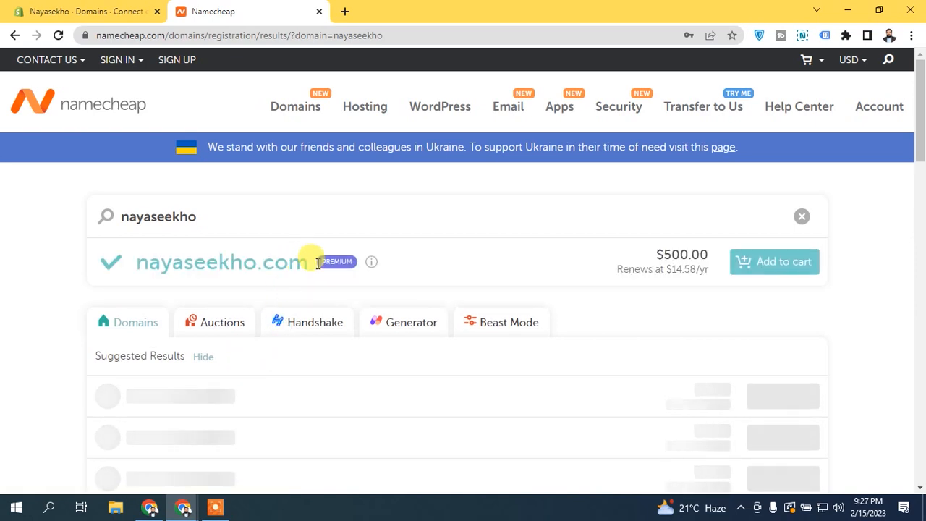
{"action": "mouse_move", "coordinate": [333, 265]}
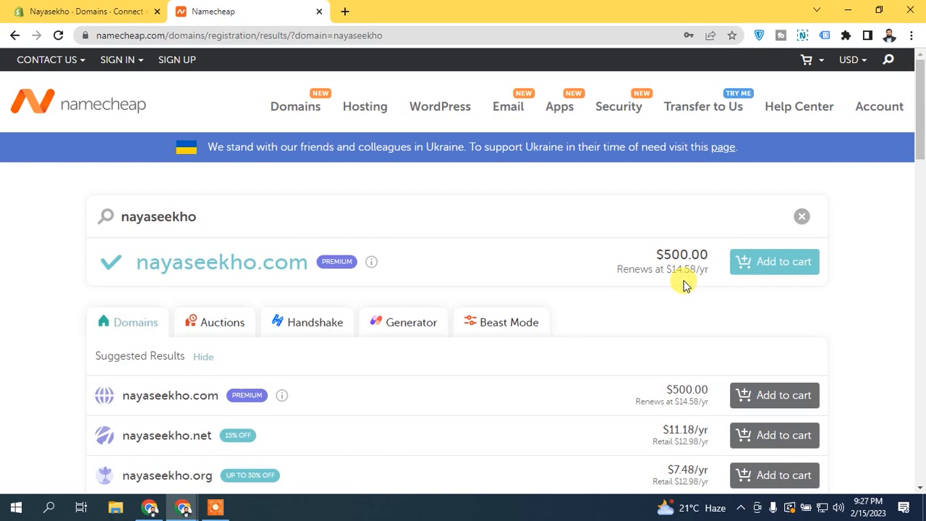
Review the suggested domains for nayaseekho and change the search name to nayasoekho.
{"action": "left_click_drag", "start_coordinate": [920, 149], "coordinate": [922, 186]}
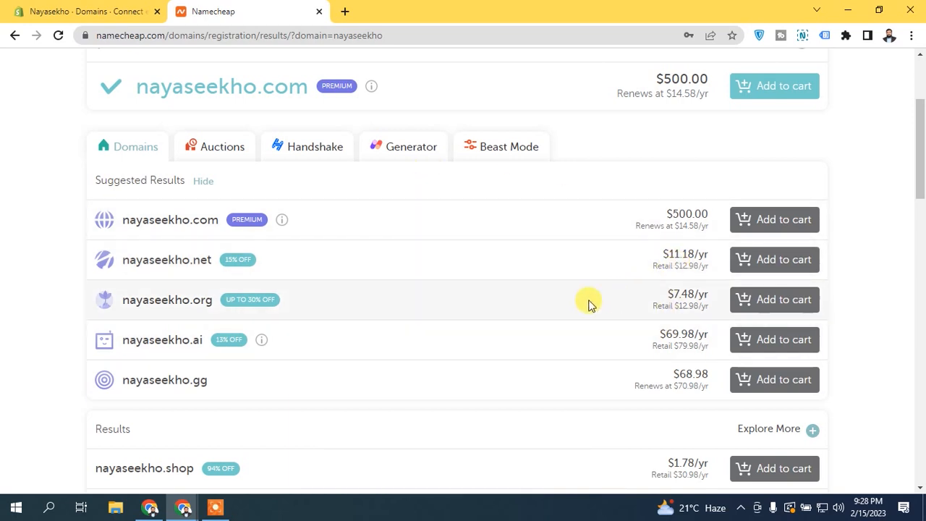
{"action": "mouse_move", "coordinate": [922, 172]}
{"action": "left_mouse_down"}
{"action": "mouse_move", "coordinate": [923, 230]}
{"action": "mouse_move", "coordinate": [923, 162]}
{"action": "left_mouse_up"}
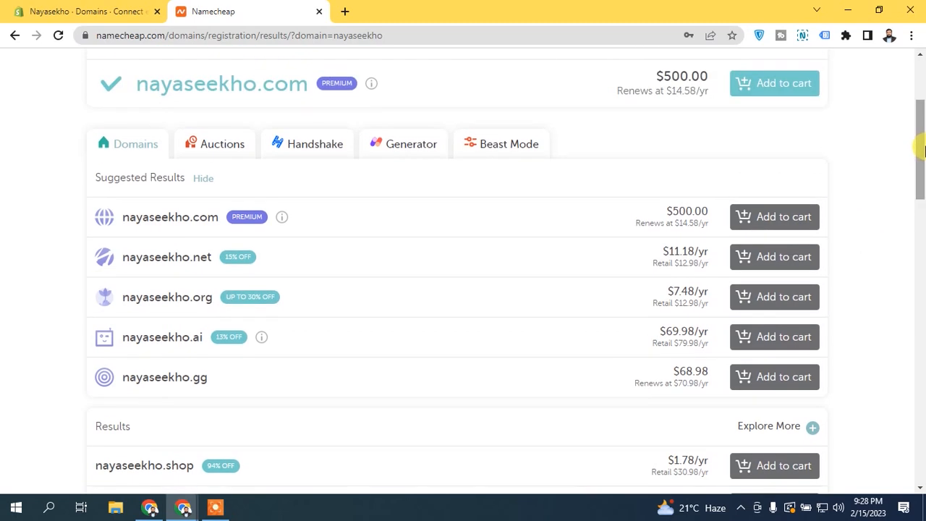
{"action": "scroll", "coordinate": [922, 152], "scroll_direction": "up", "scroll_amount": 1}
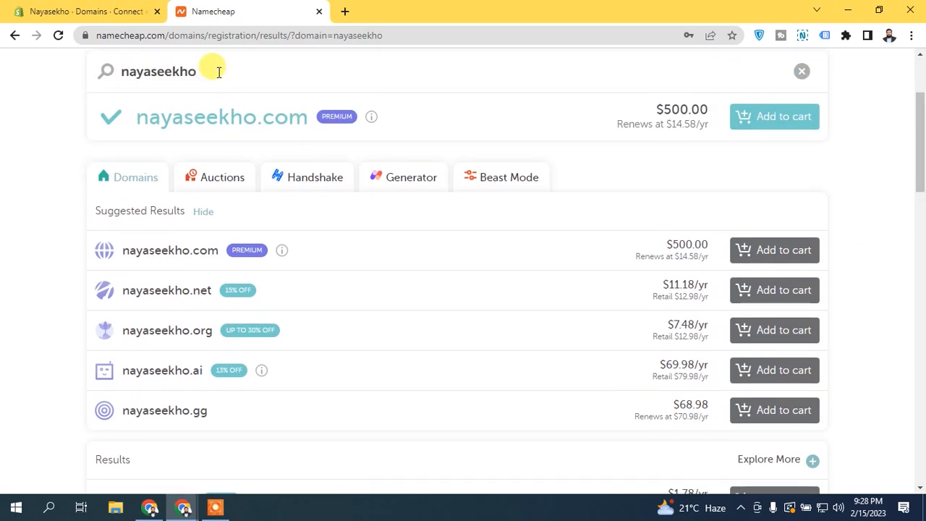
{"action": "left_click", "coordinate": [167, 71]}
{"action": "key", "text": "BackSpace"}
{"action": "type", "text": "o"}
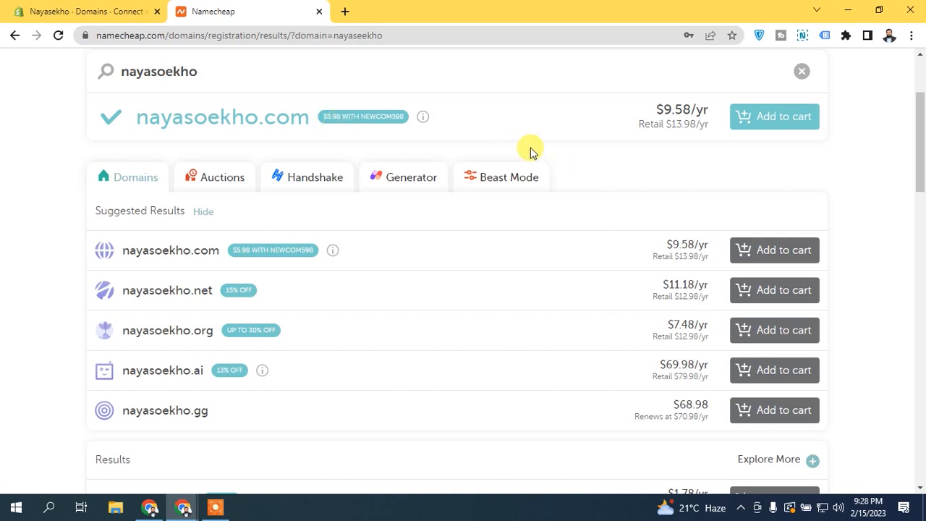
Add nayasoekho.com to the cart without extras, proceed to checkout and review the shopping cart.
{"action": "scroll", "coordinate": [637, 138], "scroll_direction": "up", "scroll_amount": 1}
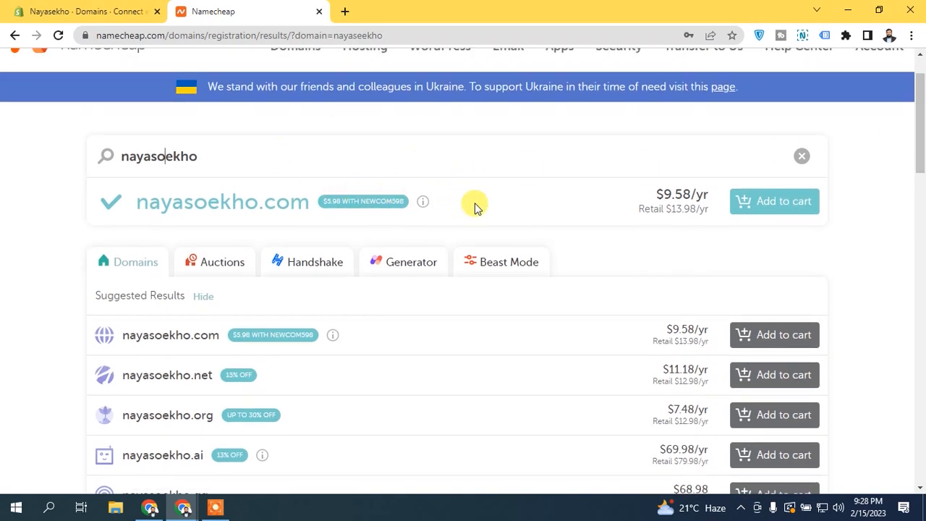
{"action": "left_click", "coordinate": [767, 201]}
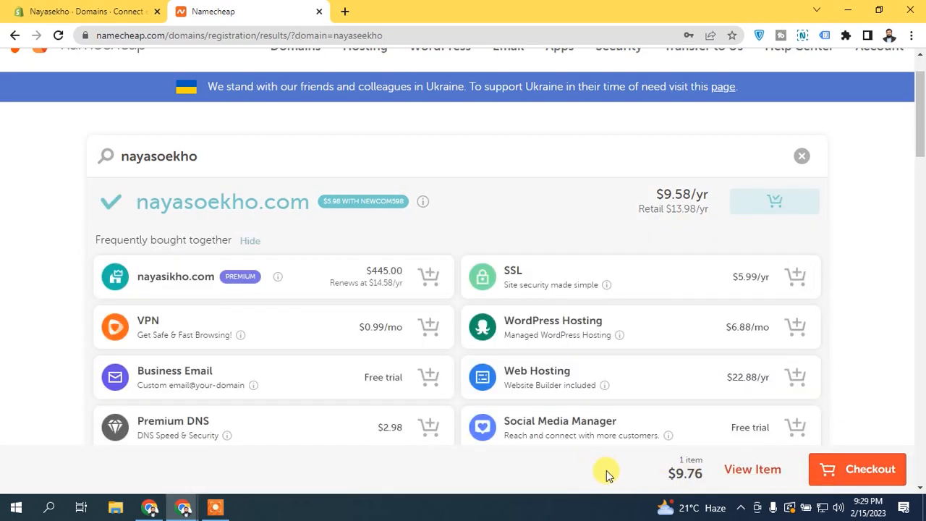
{"action": "left_click_drag", "start_coordinate": [920, 150], "coordinate": [920, 203]}
{"action": "left_click", "coordinate": [843, 466]}
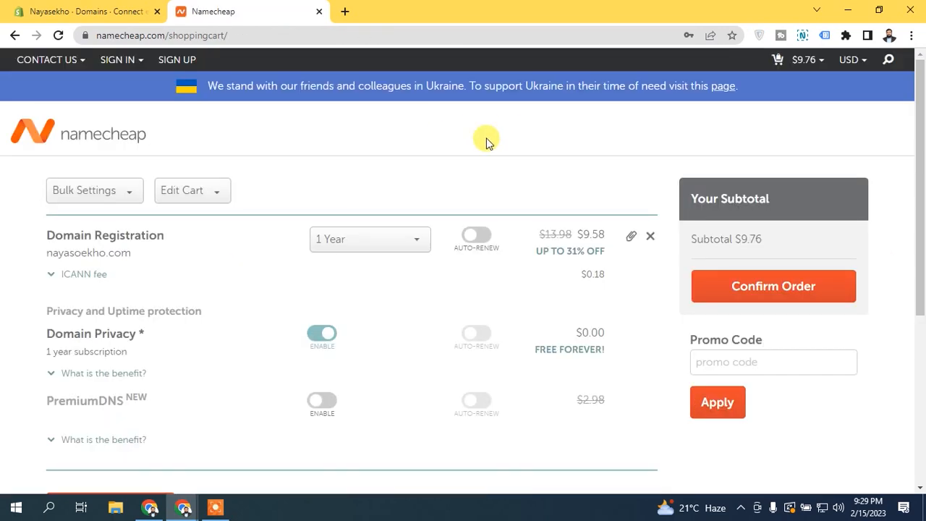
{"action": "left_click_drag", "start_coordinate": [922, 129], "coordinate": [921, 152]}
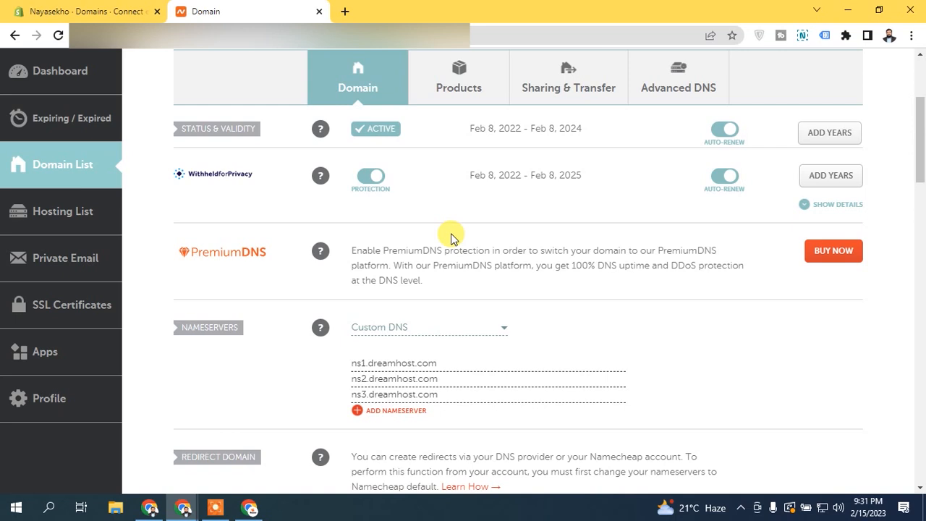
Switch to the Shopify domain connection form, enter ubazzar.com as the existing domain and continue.
{"action": "left_click", "coordinate": [70, 7]}
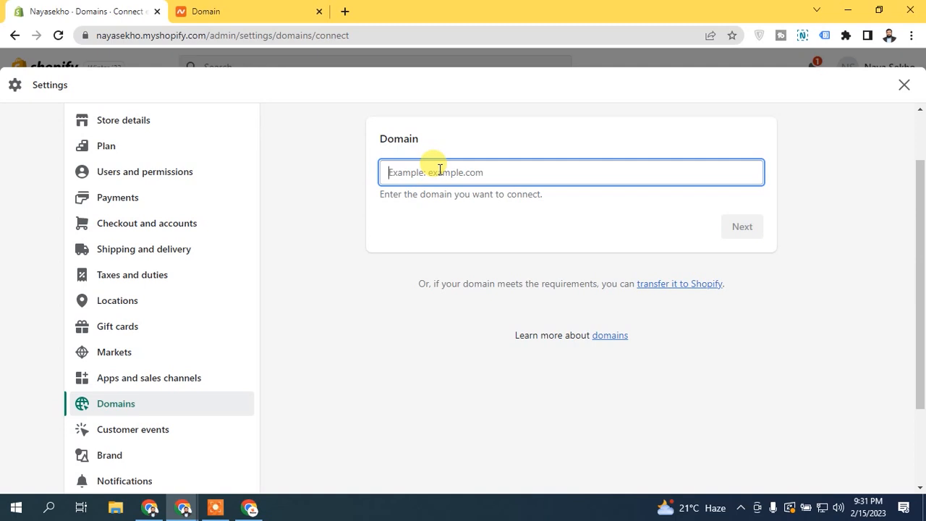
{"action": "key", "text": "ctrl+v"}
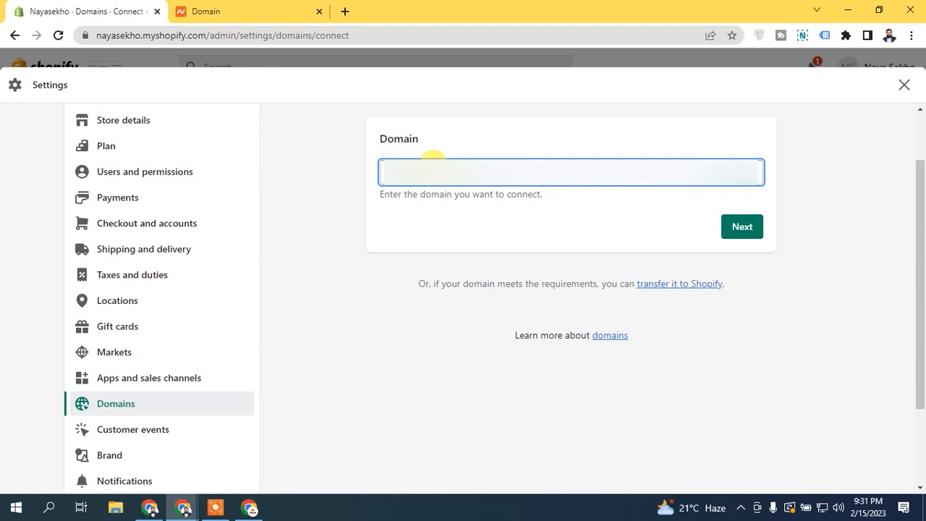
{"action": "left_click", "coordinate": [609, 237]}
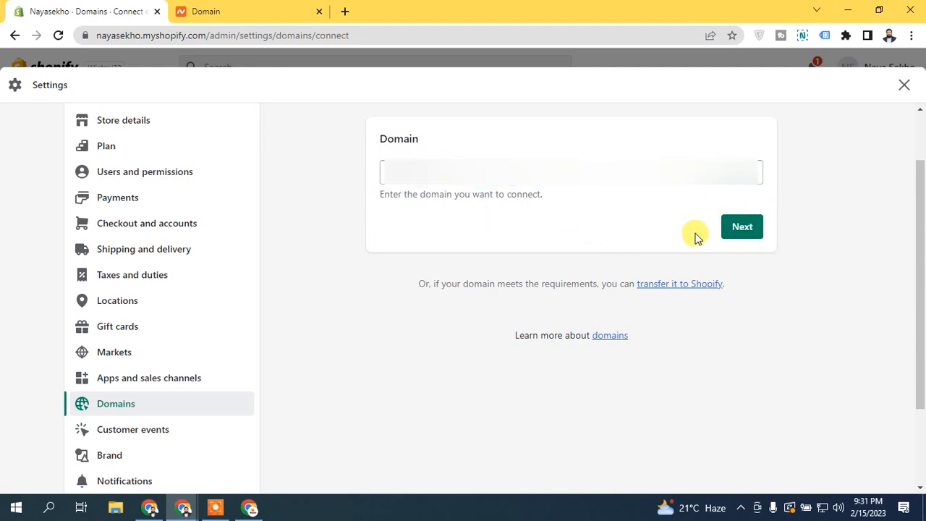
{"action": "left_click", "coordinate": [740, 234]}
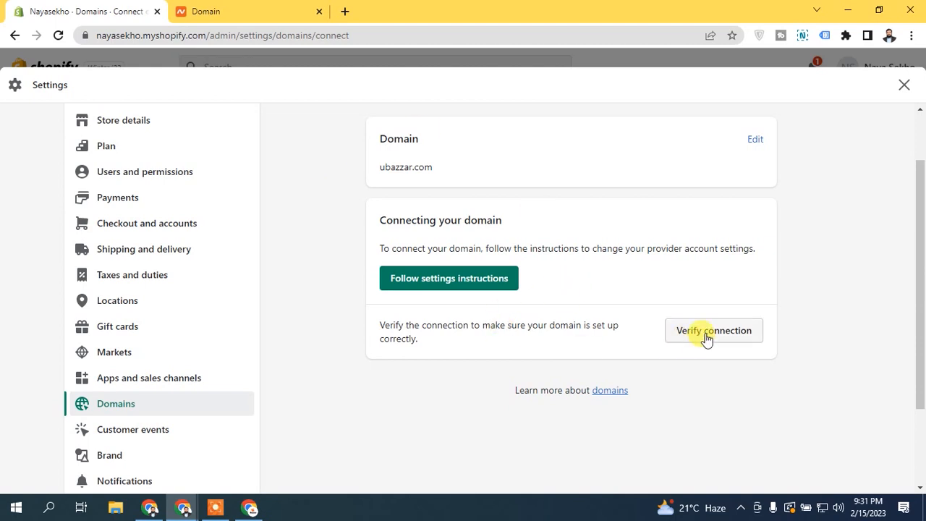
Open the settings instructions for connecting a third-party domain and look through the help article.
{"action": "left_click", "coordinate": [429, 278]}
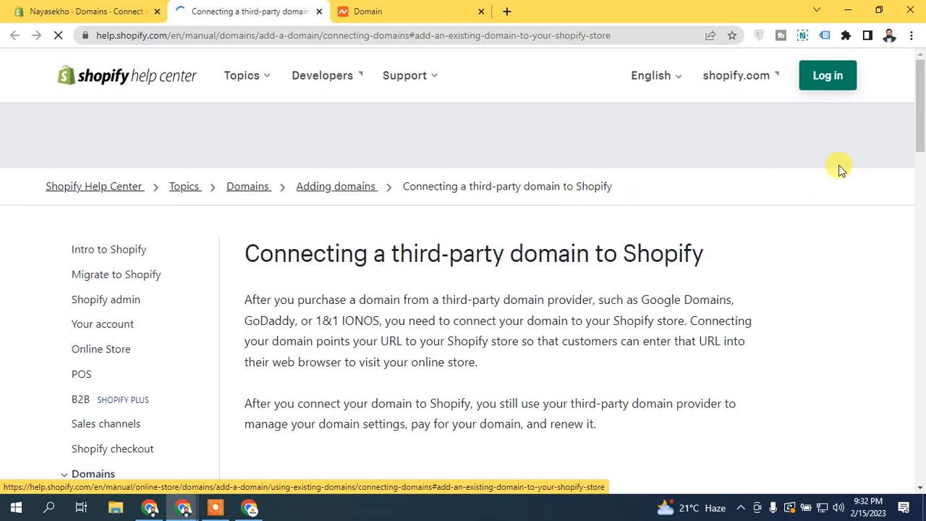
{"action": "left_click_drag", "start_coordinate": [921, 107], "coordinate": [922, 262]}
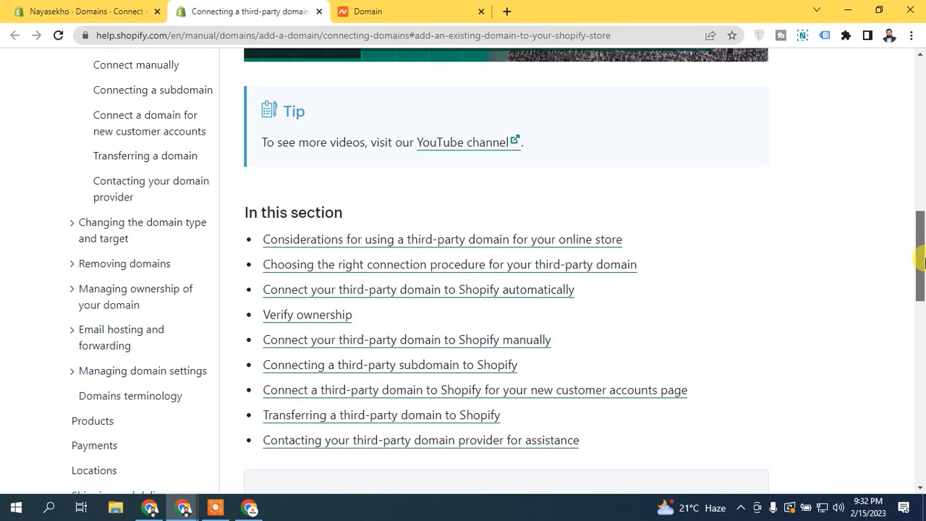
{"action": "left_click_drag", "start_coordinate": [920, 244], "coordinate": [920, 159]}
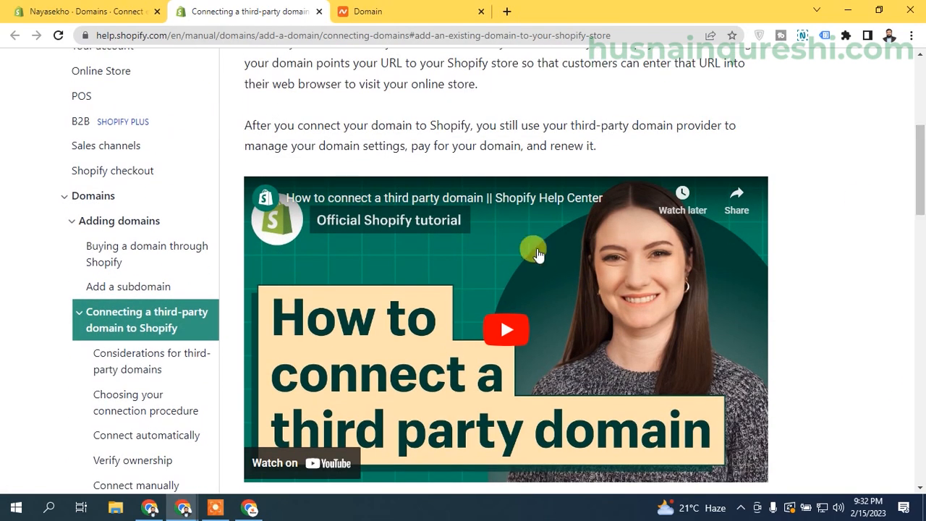
Return to the Shopify domain settings, verify the connection of ubazzar.com and review the required A and CNAME record values.
{"action": "left_click", "coordinate": [100, 7]}
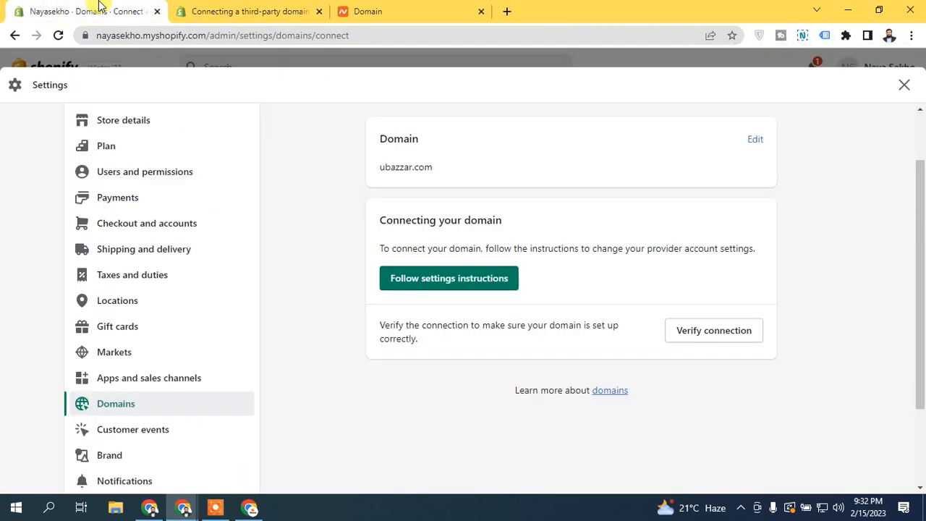
{"action": "left_click", "coordinate": [727, 337]}
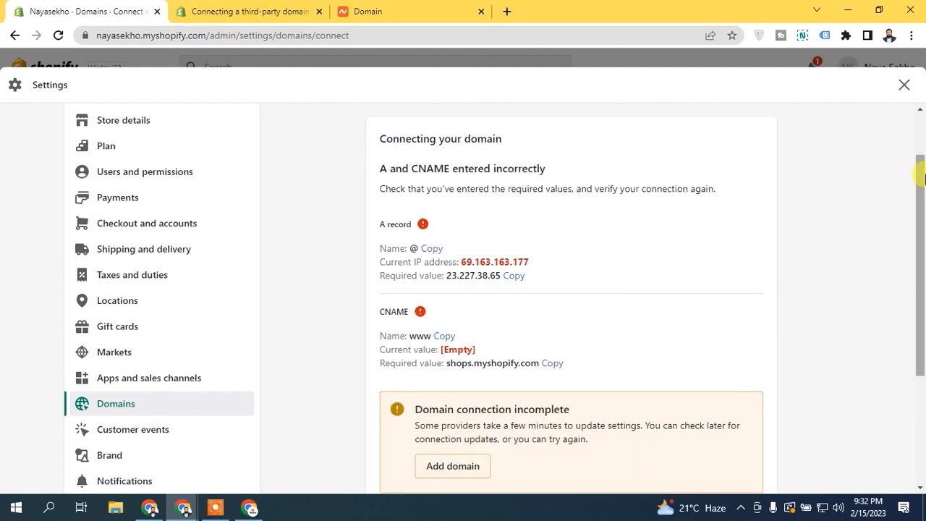
{"action": "scroll", "coordinate": [923, 176], "scroll_direction": "down", "scroll_amount": 1}
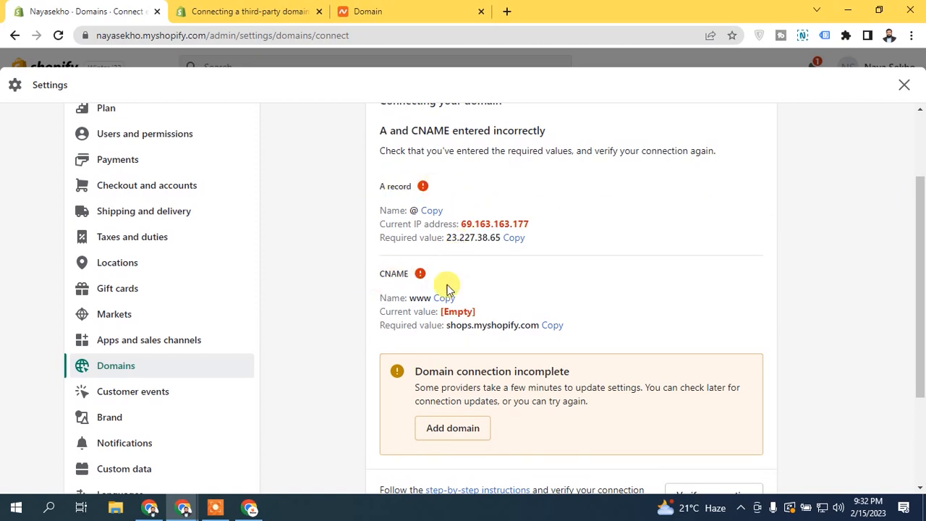
{"action": "scroll", "coordinate": [923, 318], "scroll_direction": "down", "scroll_amount": 2}
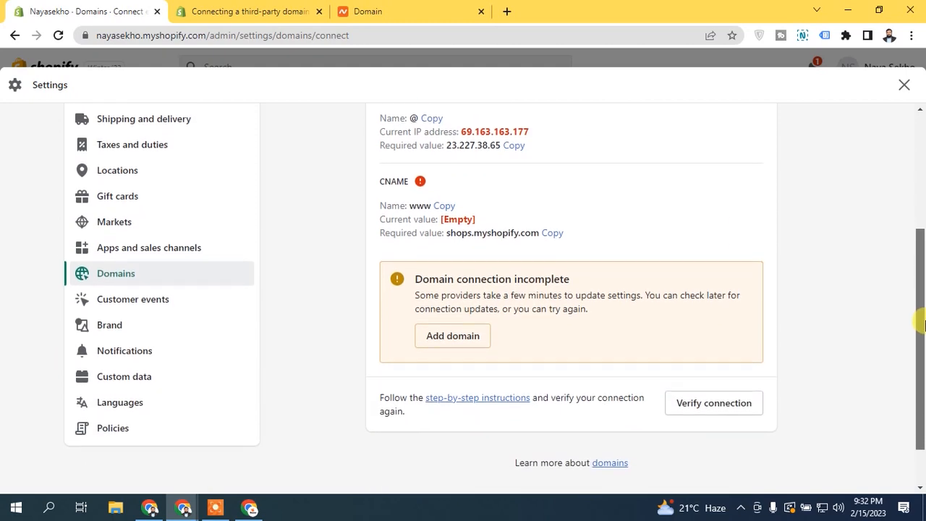
{"action": "left_click_drag", "start_coordinate": [923, 319], "coordinate": [923, 278]}
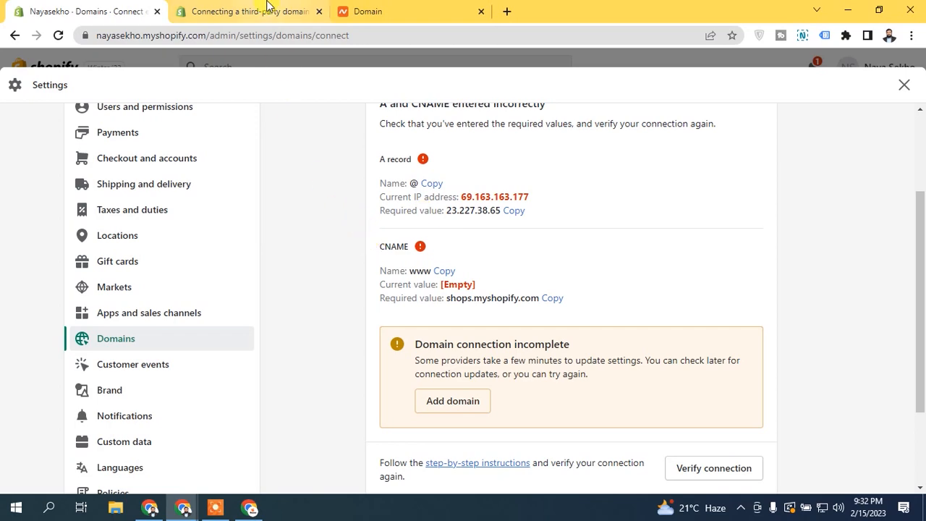
Switch to Namecheap, examine the Advanced DNS host records of nuwives.com and return to Shopify's required record values for comparison.
{"action": "left_click", "coordinate": [360, 8]}
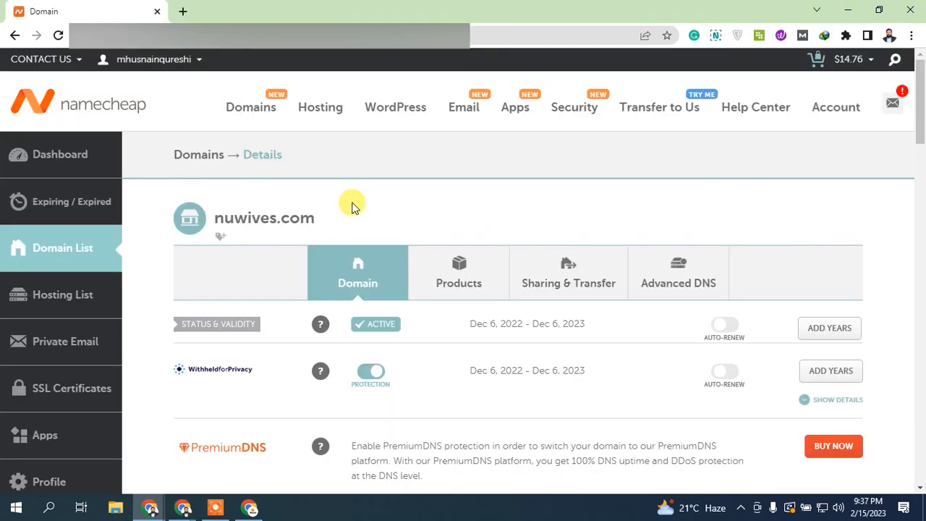
{"action": "left_click_drag", "start_coordinate": [918, 143], "coordinate": [922, 147]}
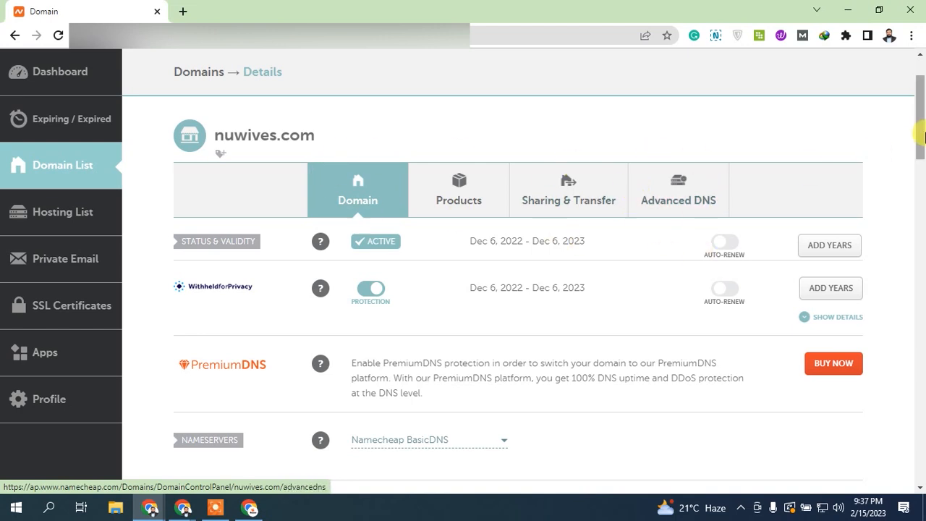
{"action": "scroll", "coordinate": [816, 164], "scroll_direction": "down", "scroll_amount": 1}
{"action": "left_click", "coordinate": [693, 135]}
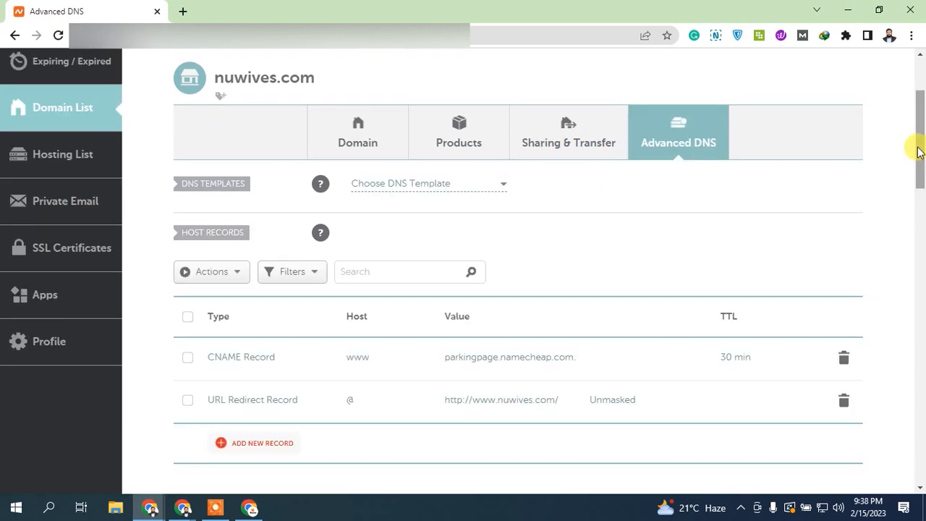
{"action": "scroll", "coordinate": [913, 139], "scroll_direction": "down", "scroll_amount": 1}
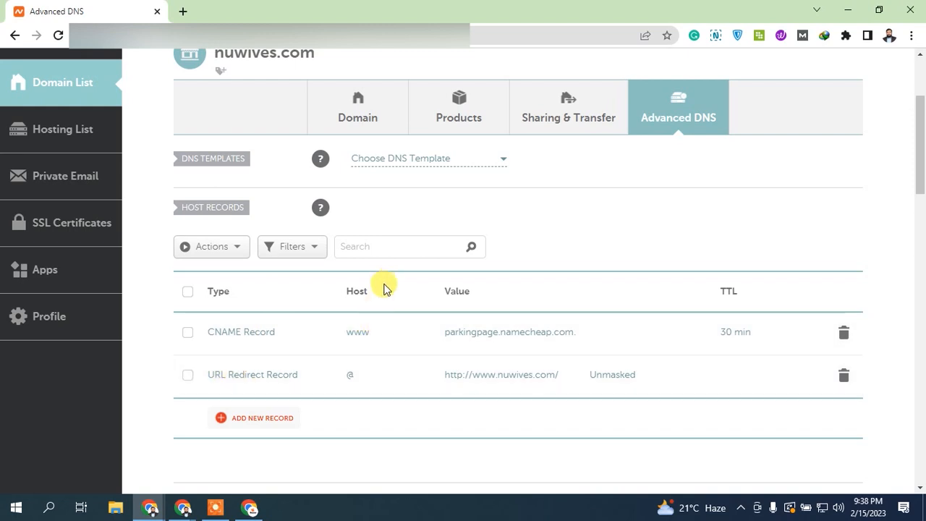
{"action": "key", "text": "alt+Tab"}
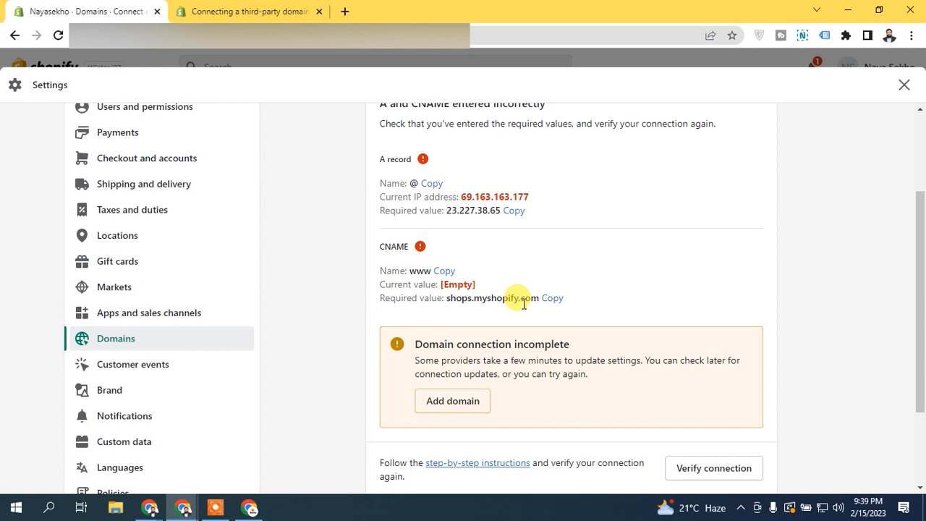
Switch to Namecheap and start a new A record with host @ in the host records of nuwives.com.
{"action": "key", "text": "alt+Tab"}
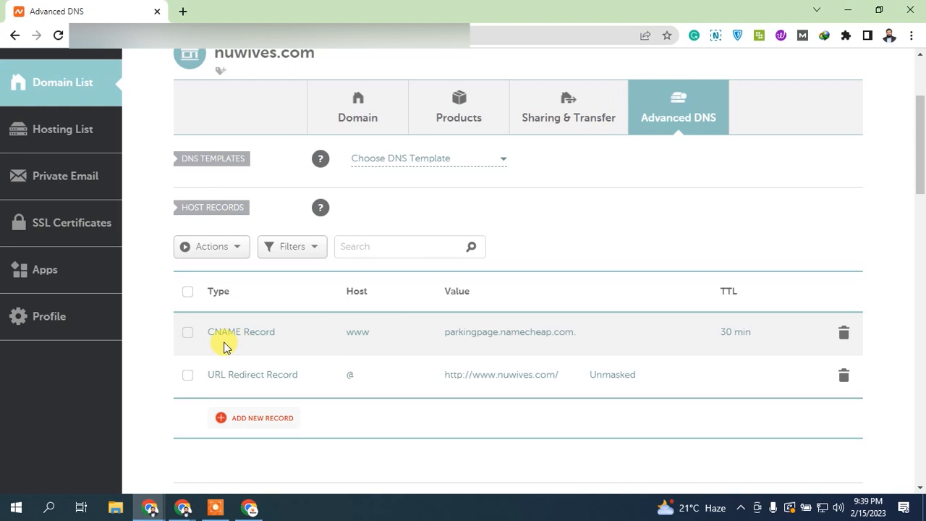
{"action": "scroll", "coordinate": [920, 173], "scroll_direction": "down", "scroll_amount": 1}
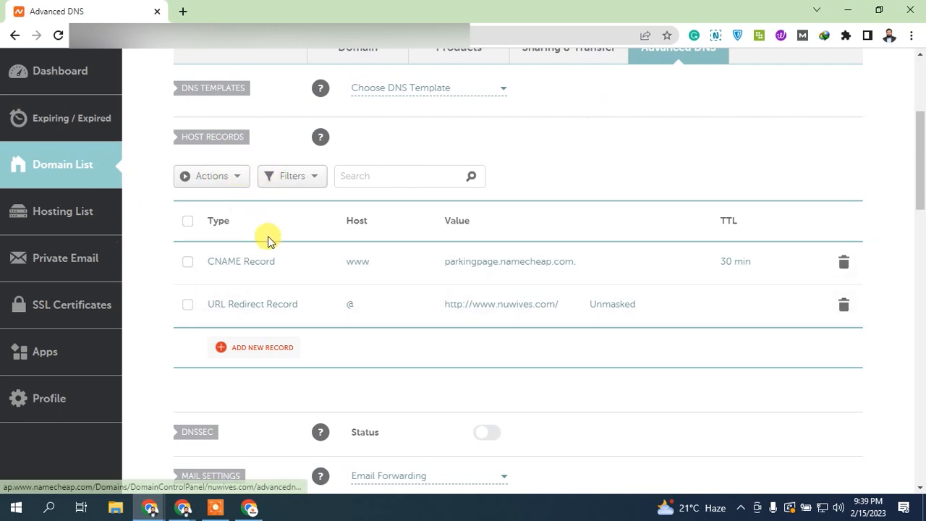
{"action": "left_click", "coordinate": [276, 351]}
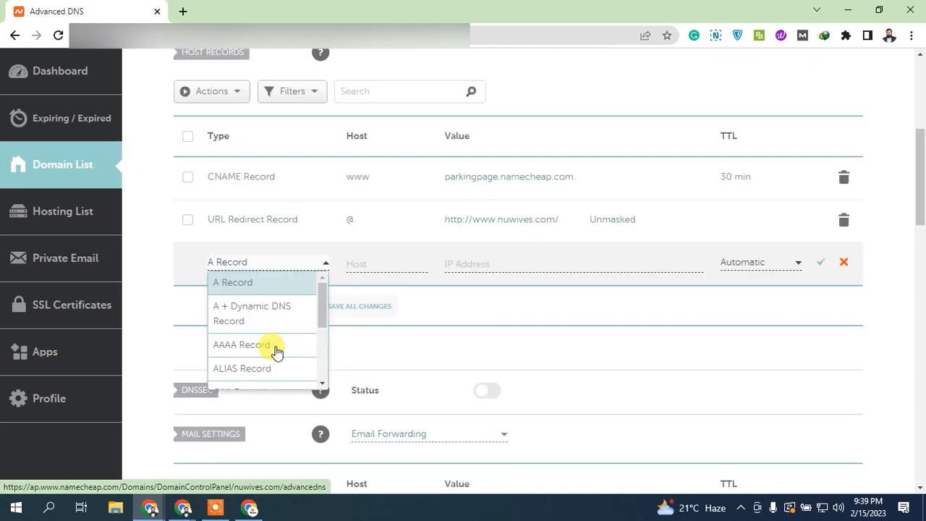
{"action": "left_click", "coordinate": [247, 288]}
{"action": "left_click", "coordinate": [376, 266]}
{"action": "type", "text": "@"}
{"action": "left_click", "coordinate": [461, 262]}
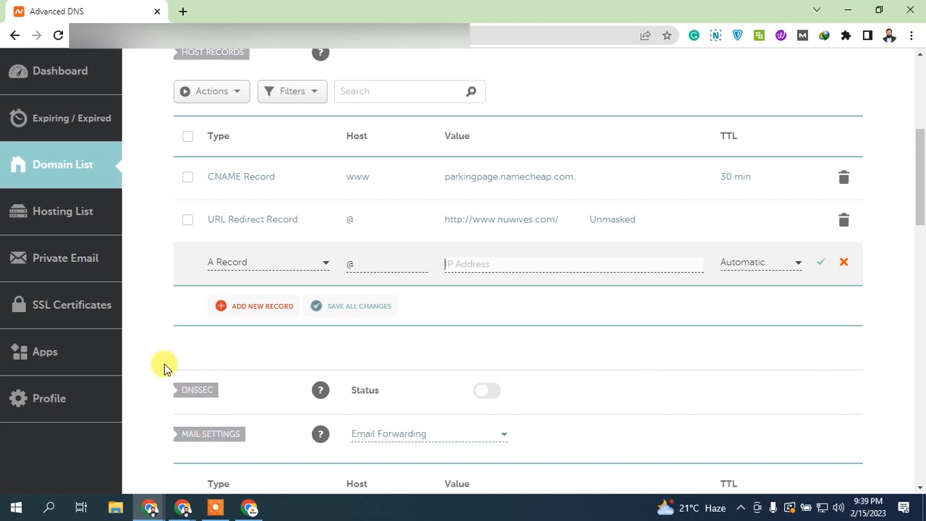
Copy the required A record value 23.227.38.65 from Shopify into the new Namecheap record's IP address and save the record.
{"action": "key", "text": "alt+Tab"}
{"action": "left_click", "coordinate": [516, 212]}
{"action": "key", "text": "alt+Tab"}
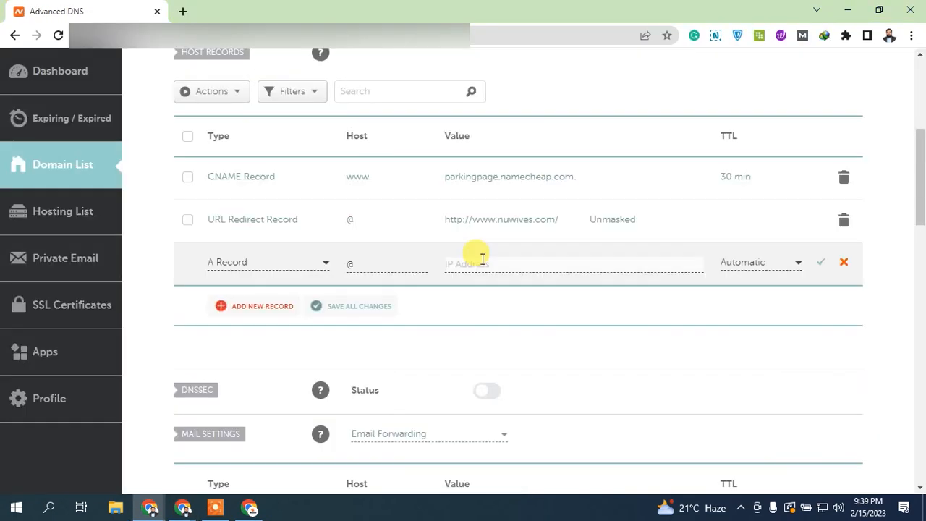
{"action": "key", "text": "ctrl+v"}
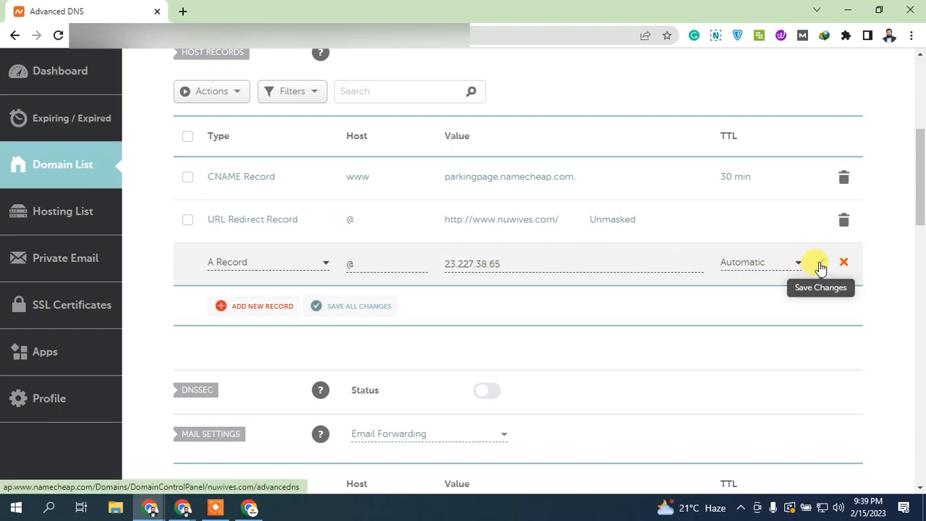
{"action": "key", "text": "Return"}
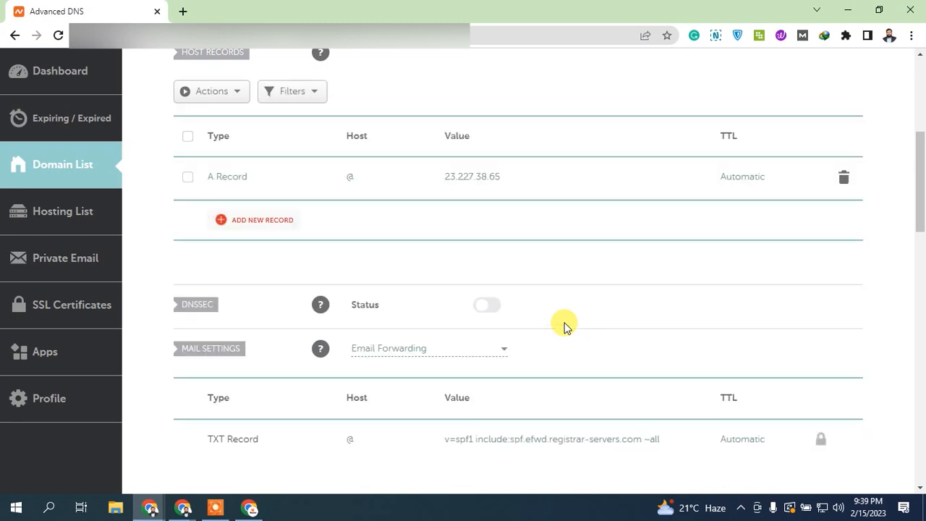
{"action": "left_click", "coordinate": [263, 224]}
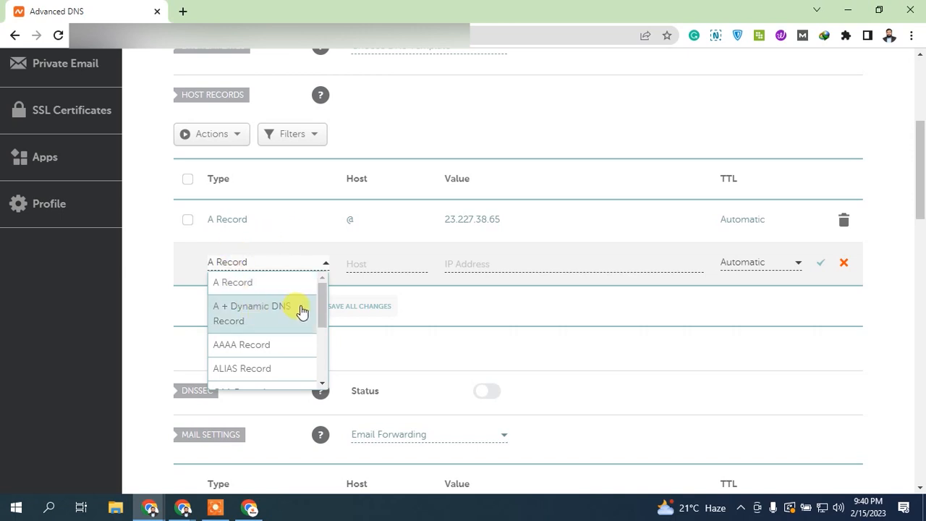
{"action": "left_click_drag", "start_coordinate": [320, 292], "coordinate": [316, 323]}
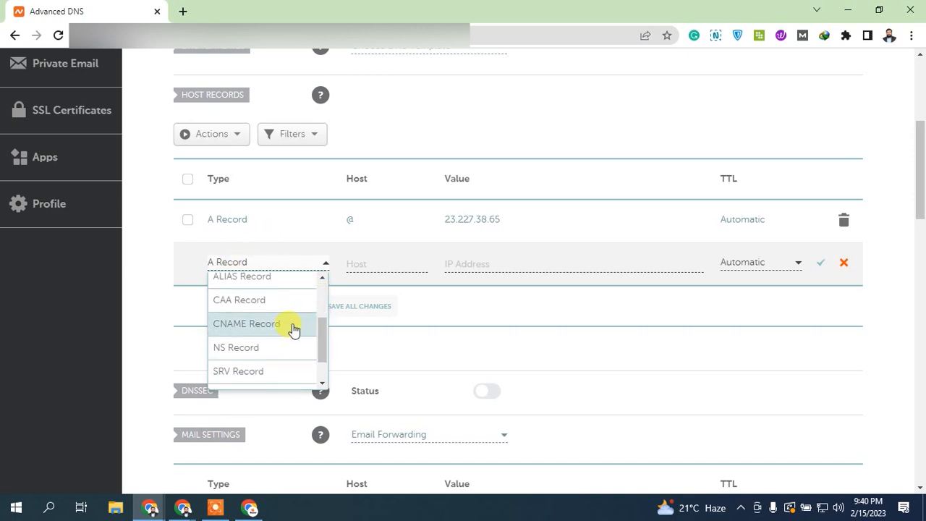
{"action": "left_click", "coordinate": [291, 323]}
{"action": "left_click", "coordinate": [385, 262]}
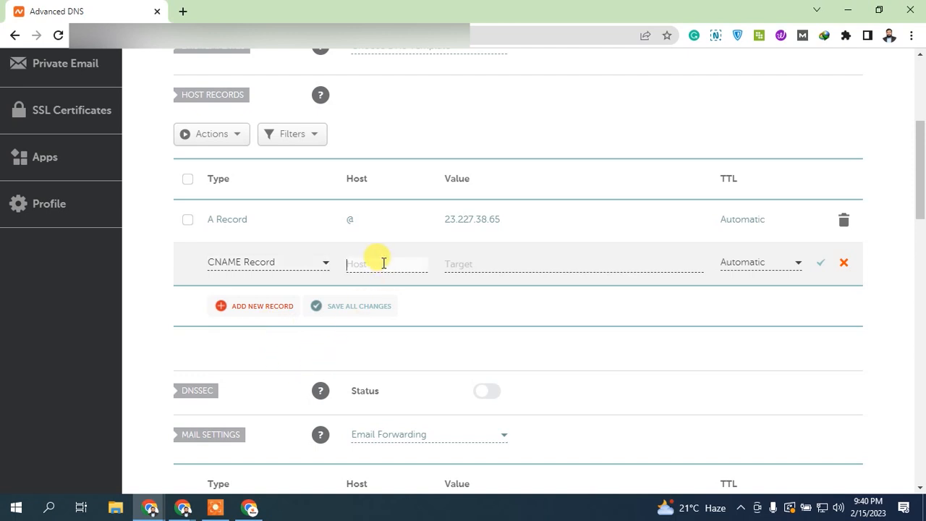
{"action": "type", "text": "www"}
{"action": "left_click", "coordinate": [457, 265]}
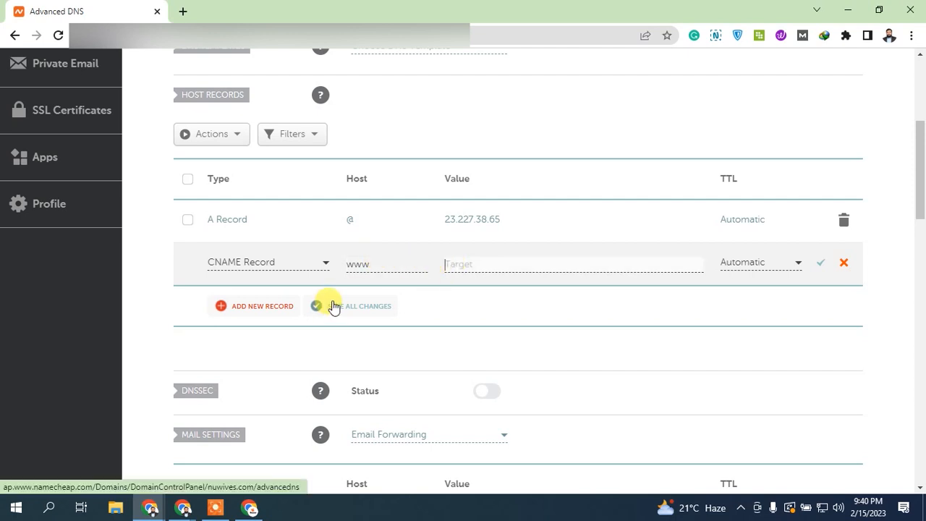
Copy the required CNAME value shops.myshopify.com from Shopify into the new Namecheap record's target and save the record.
{"action": "key", "text": "alt+Tab"}
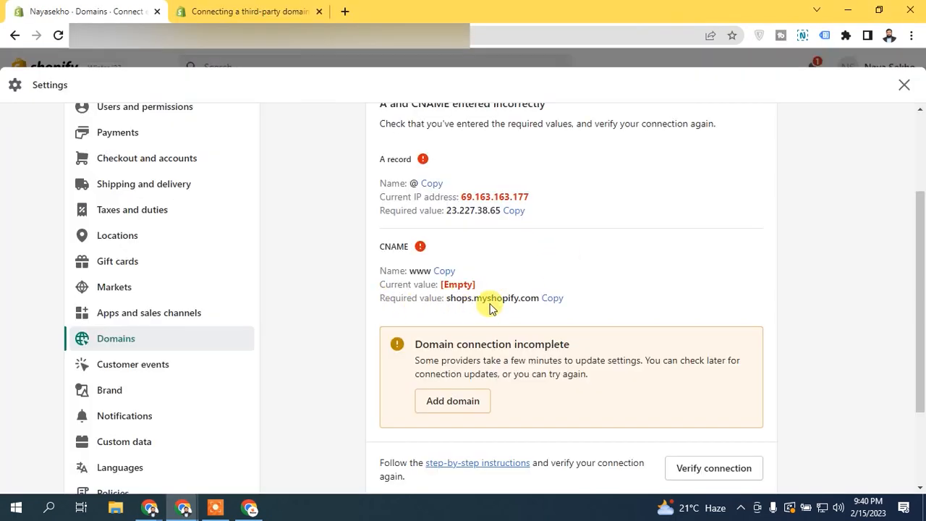
{"action": "left_click", "coordinate": [554, 299]}
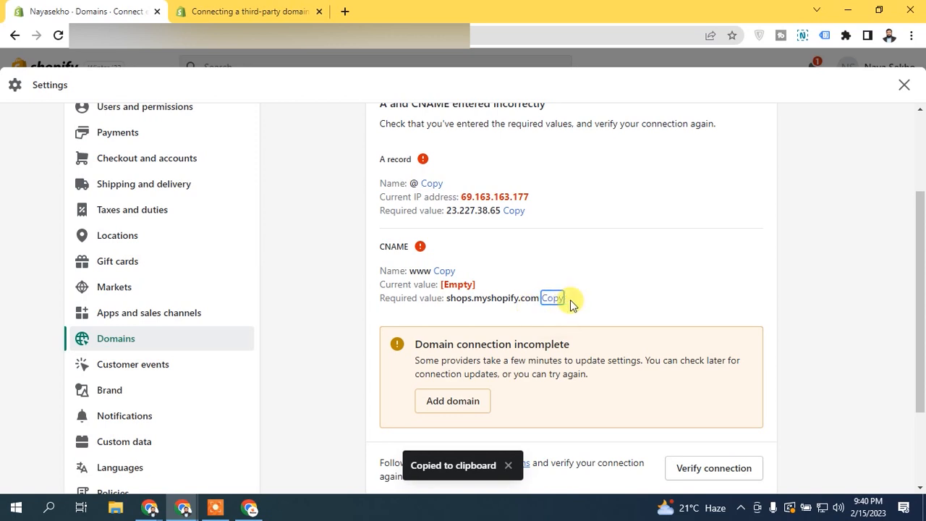
{"action": "key", "text": "alt+Tab"}
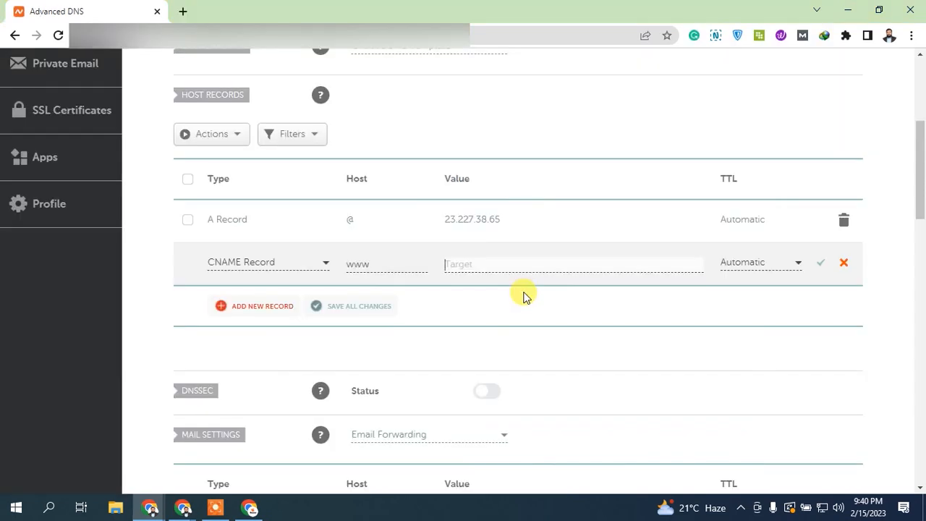
{"action": "key", "text": "ctrl+v"}
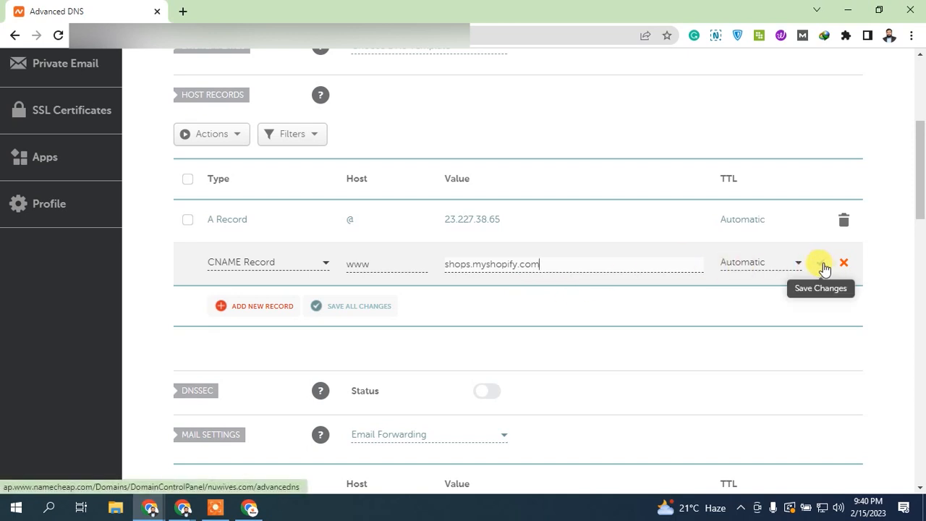
{"action": "key", "text": "Return"}
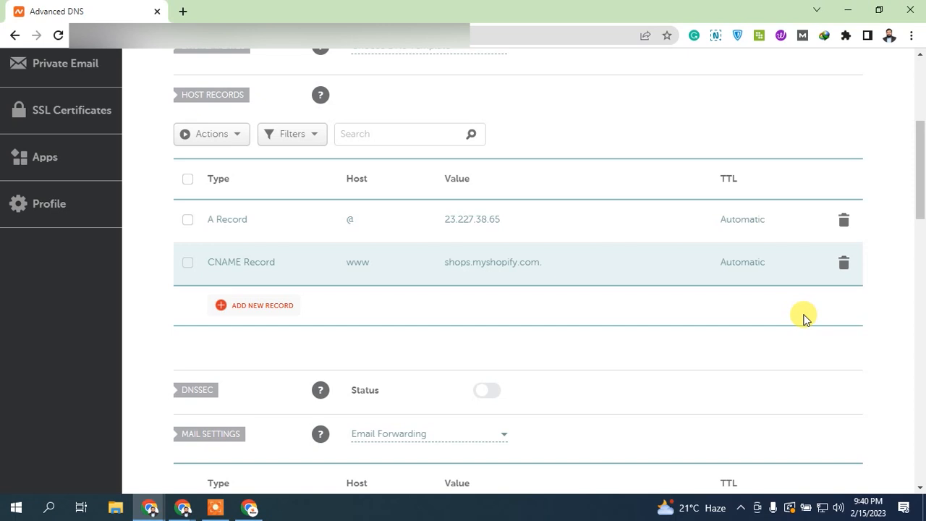
Switch back to the Shopify domain settings, verify the domain connection again and review the A and CNAME record status.
{"action": "key", "text": "alt+Tab"}
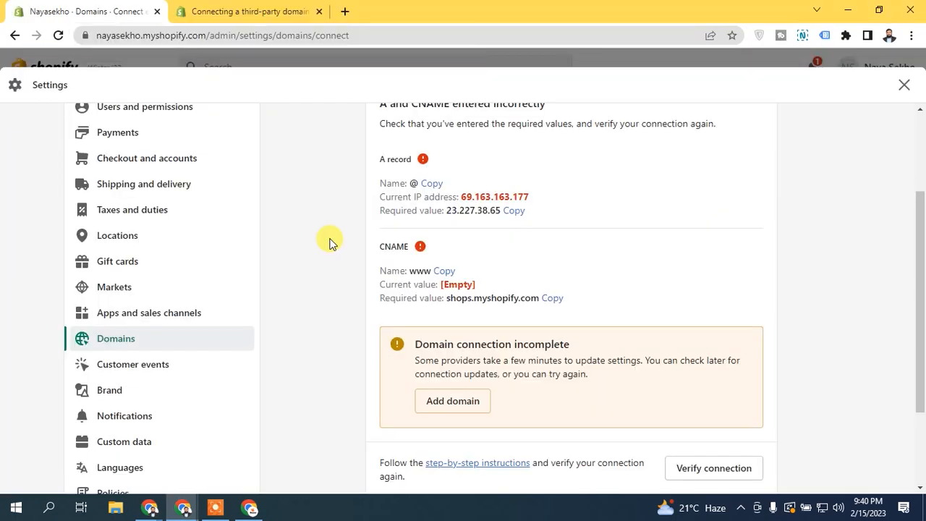
{"action": "scroll", "coordinate": [921, 264], "scroll_direction": "down", "scroll_amount": 1}
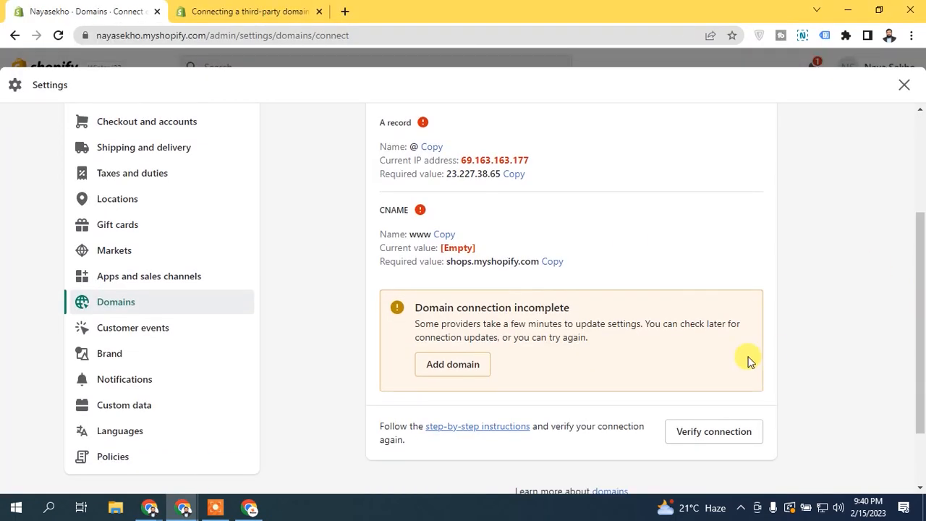
{"action": "left_click", "coordinate": [703, 432]}
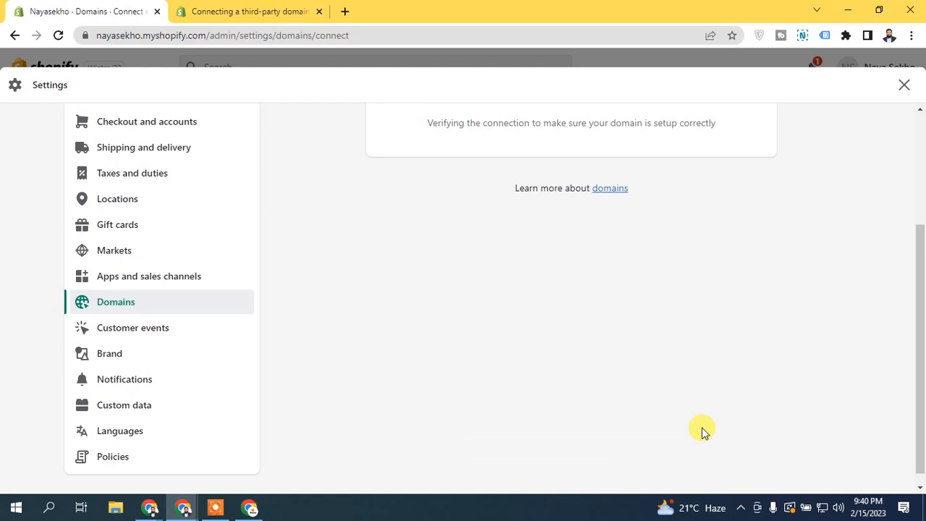
{"action": "scroll", "coordinate": [919, 269], "scroll_direction": "up", "scroll_amount": 3}
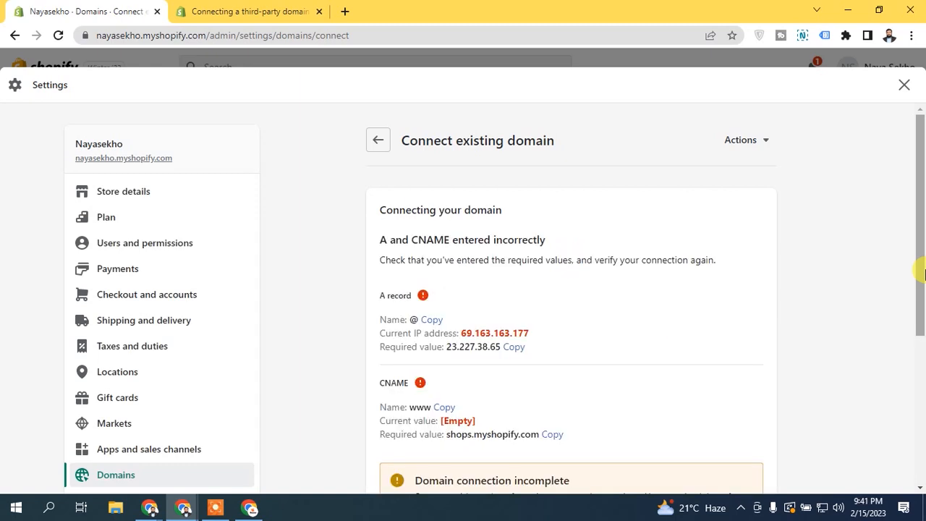
{"action": "scroll", "coordinate": [842, 246], "scroll_direction": "down", "scroll_amount": 1}
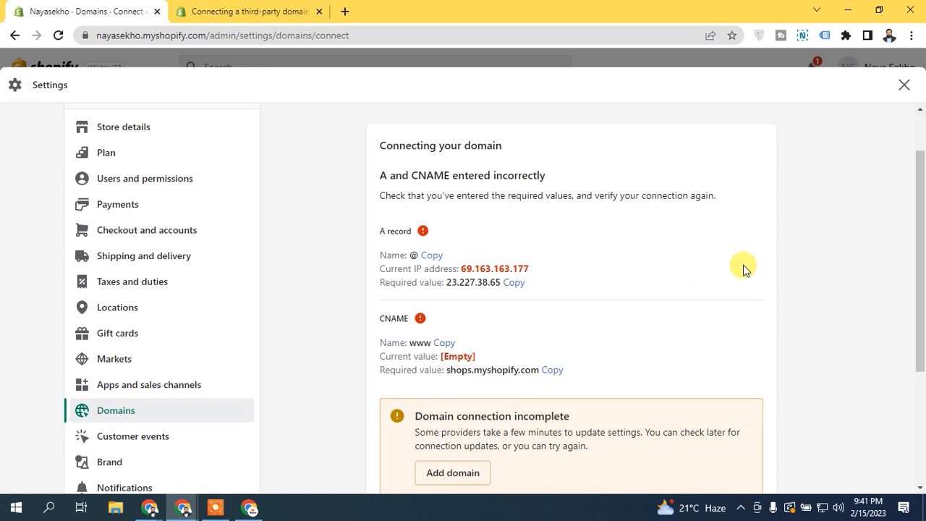
{"action": "left_click_drag", "start_coordinate": [921, 239], "coordinate": [919, 333]}
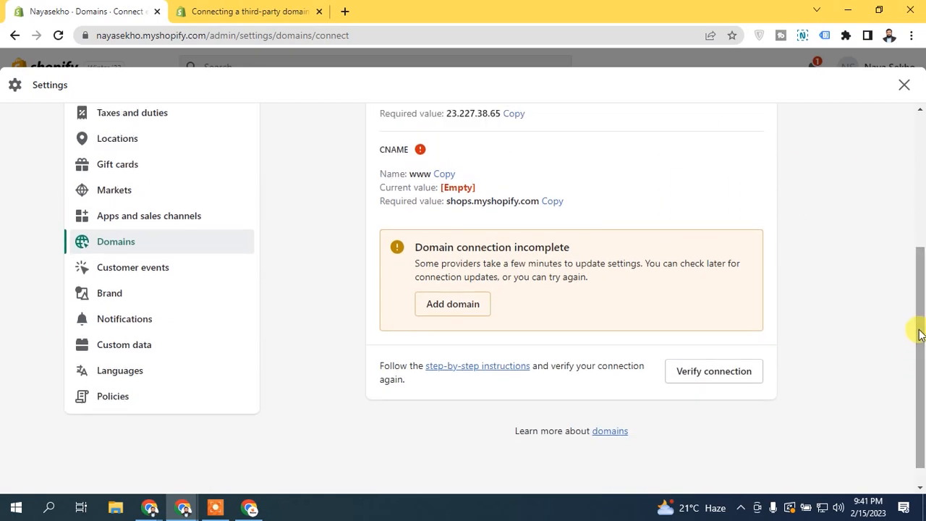